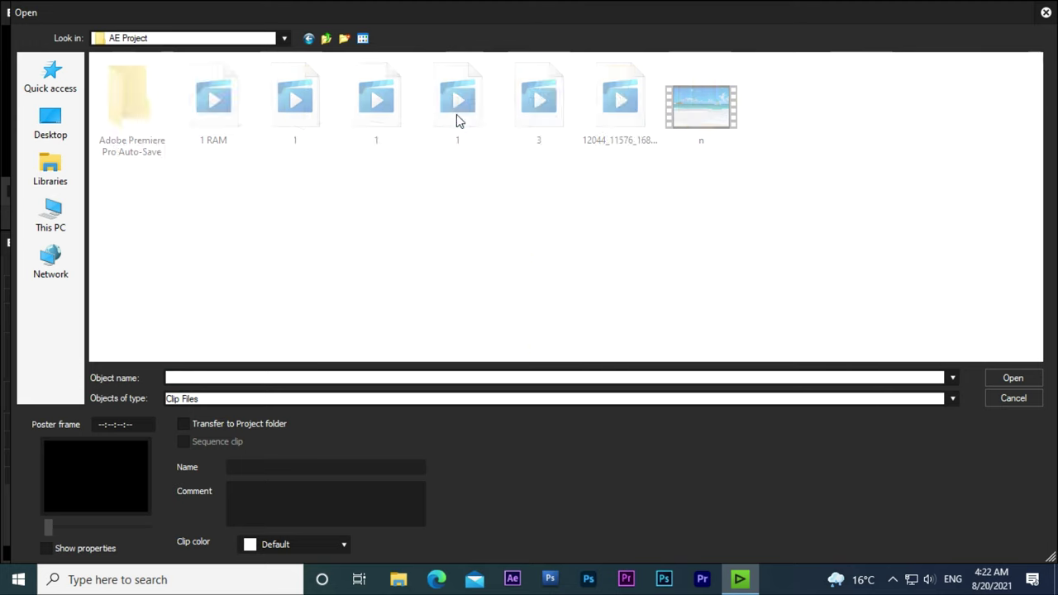
Import the clip n from the AE Project folder, place it at the start of track 2 V and fit the timeline.
double_click(685, 118)
left_click_drag(836, 91, 162, 312)
left_click_drag(223, 290, 190, 324)
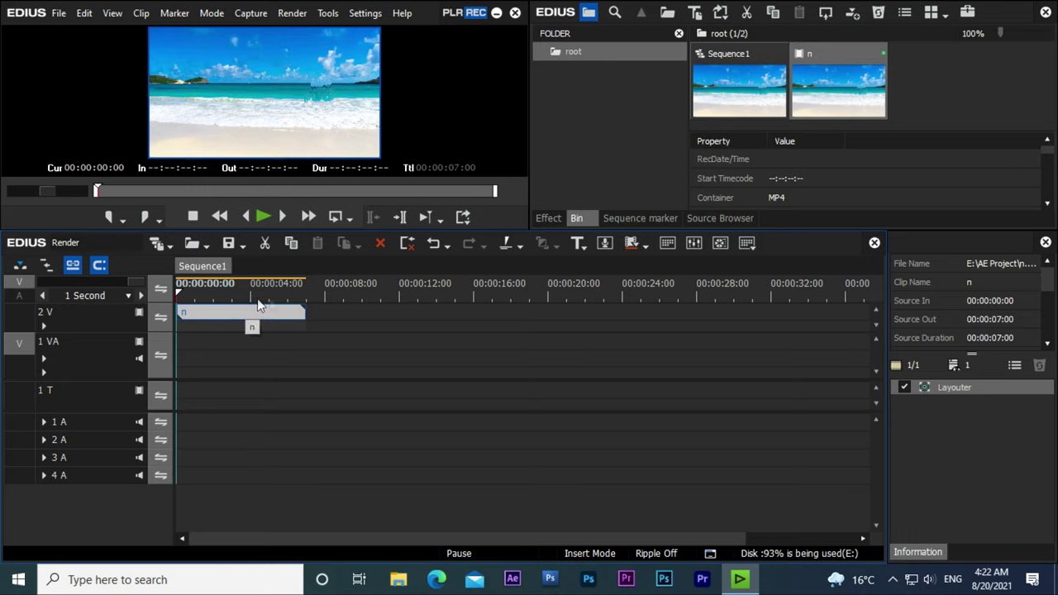
key("ctrl+0")
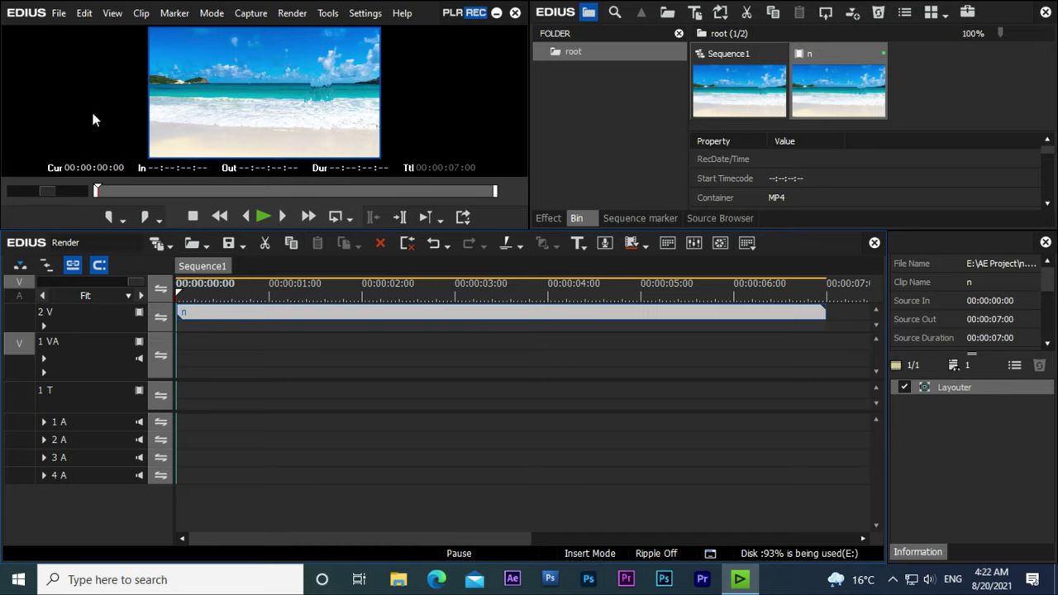
Examine the H.264/AVC and MPEG exporters offered by Print to File, and close the dialog without exporting.
left_click(58, 14)
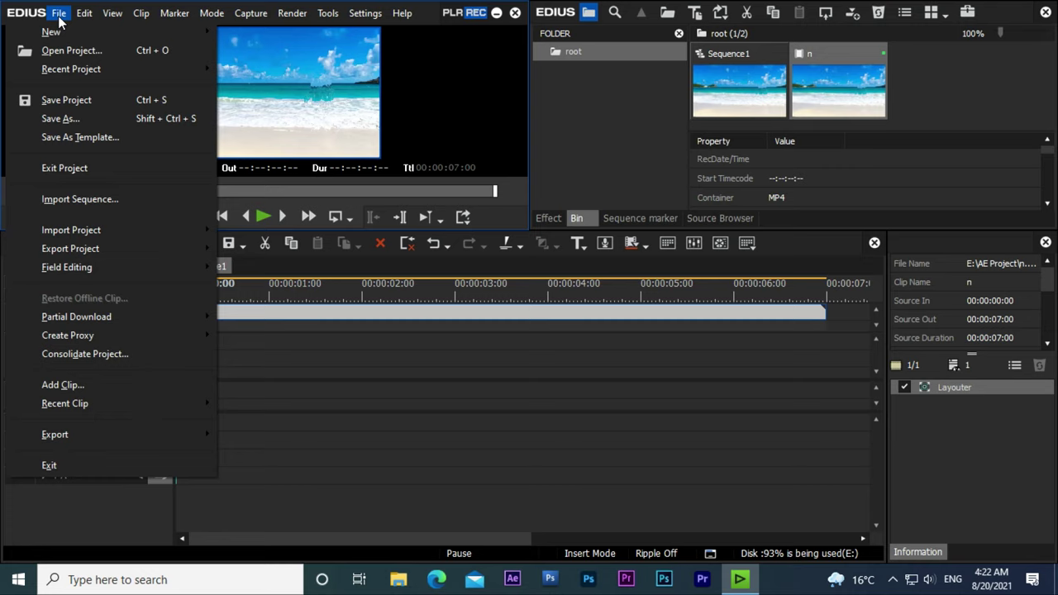
mouse_move(110, 443)
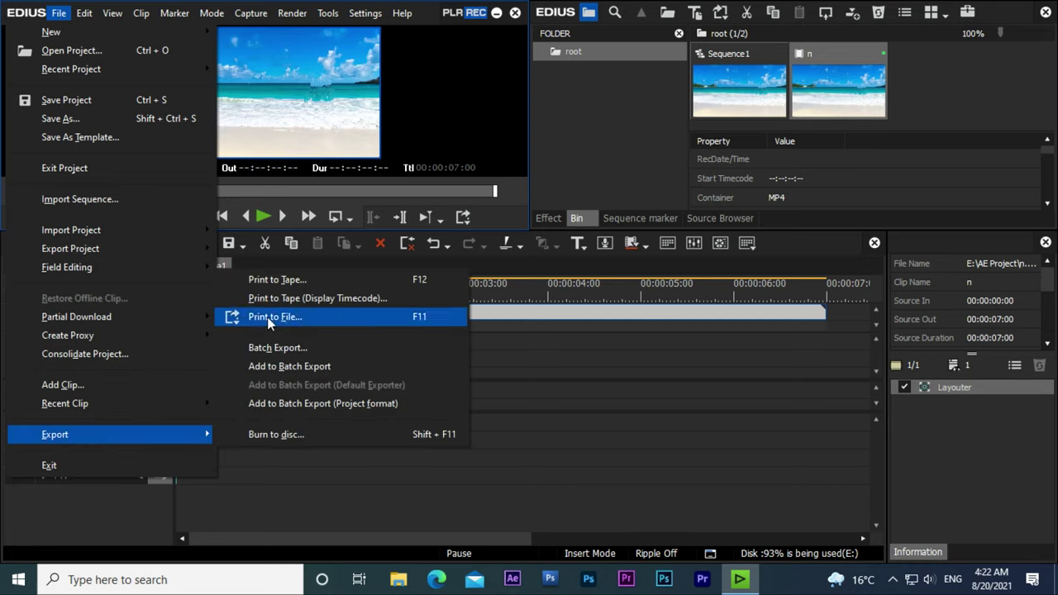
left_click(343, 316)
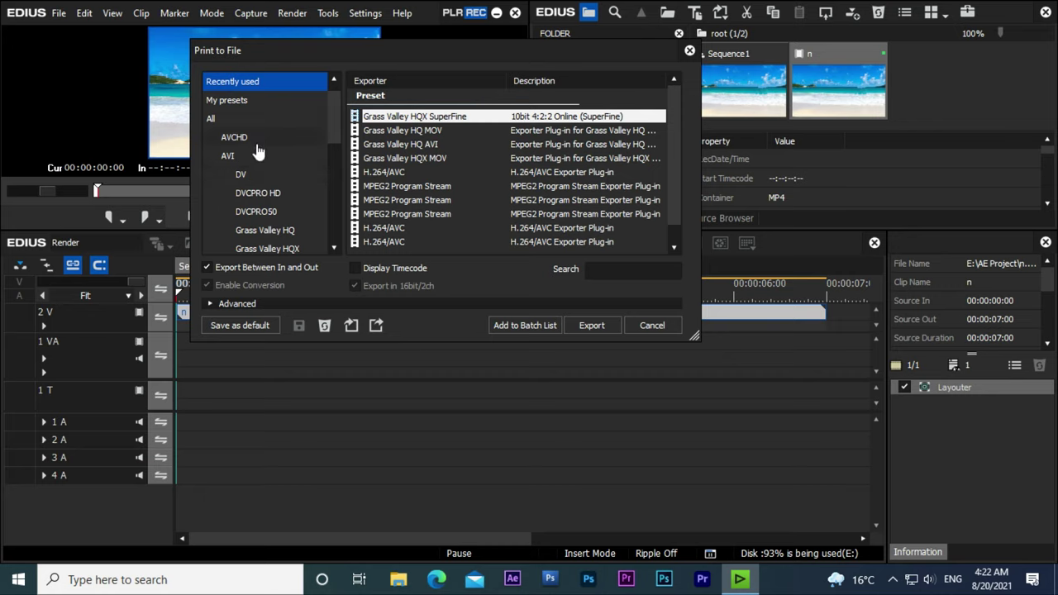
scroll(264, 120, "down", 2)
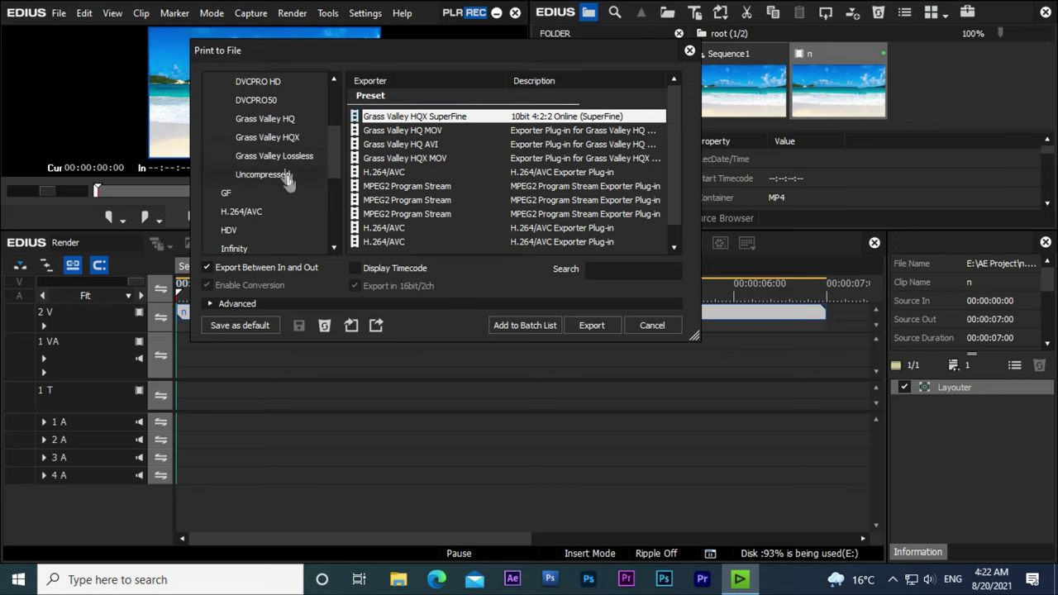
scroll(296, 140, "down", 1)
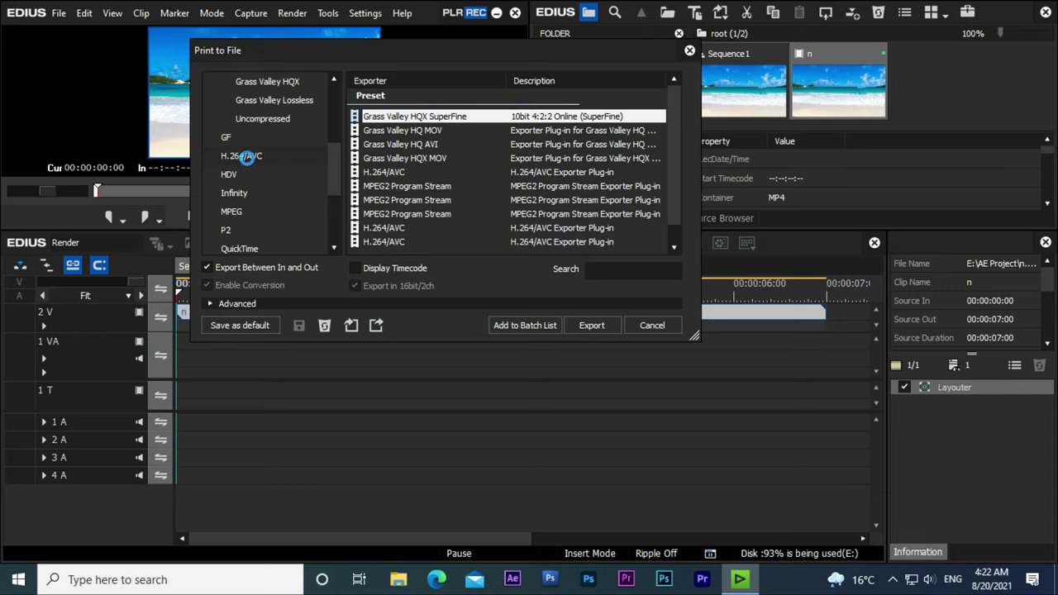
left_click(252, 166)
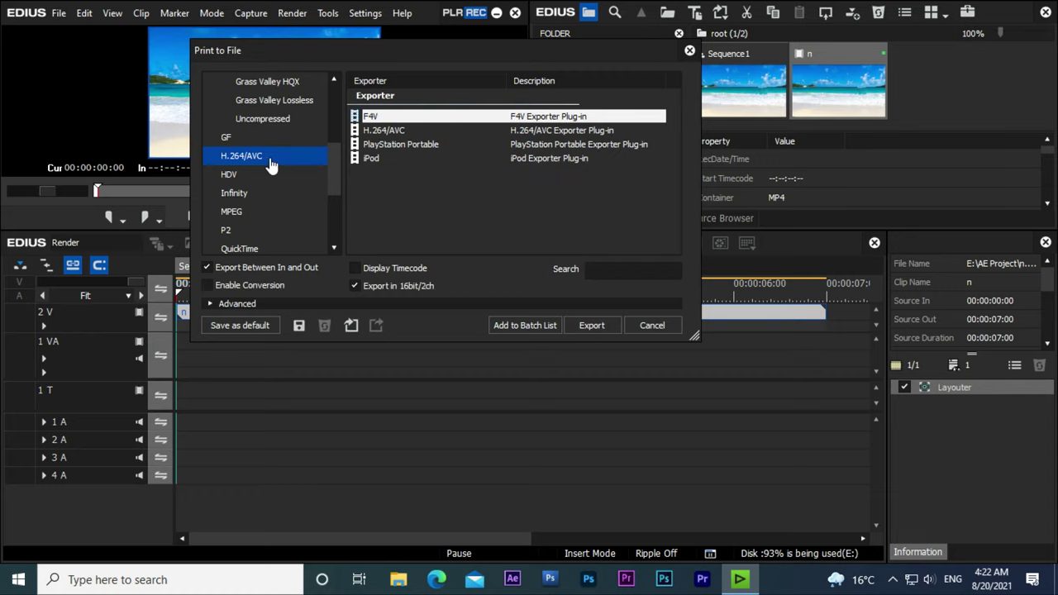
left_click(227, 214)
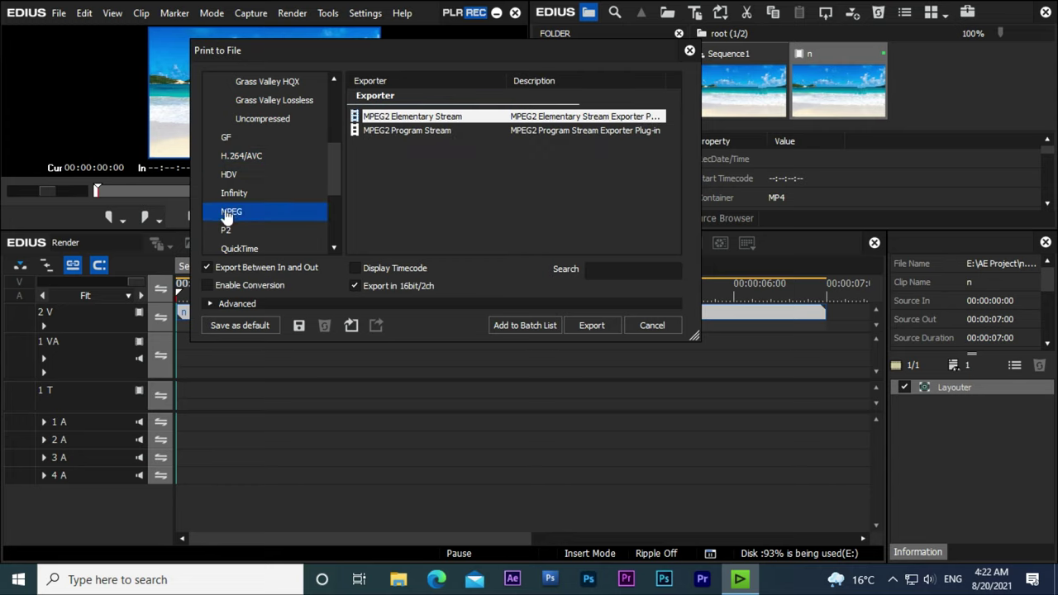
left_click(246, 162)
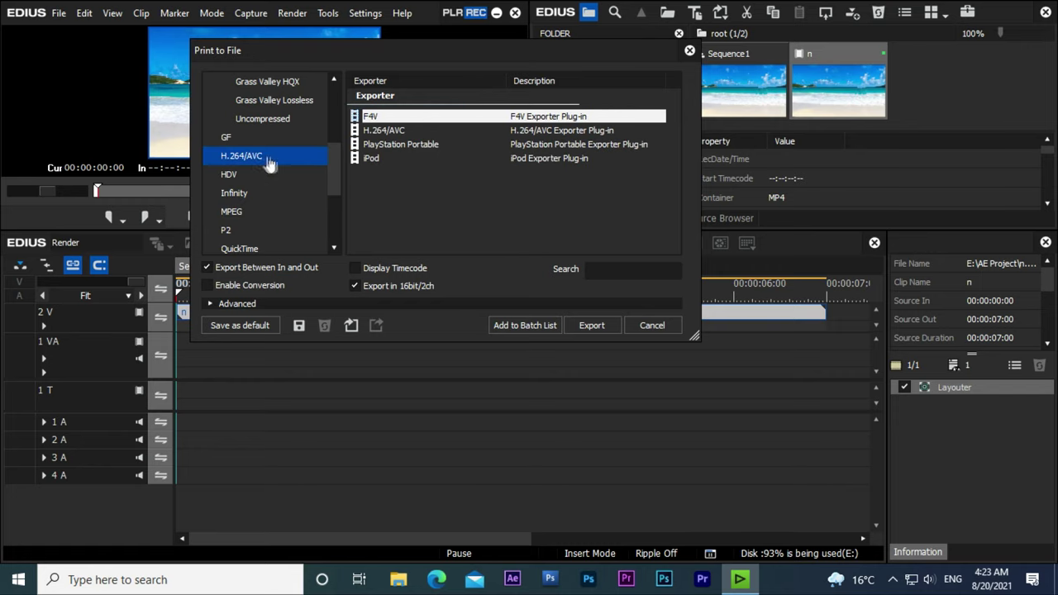
left_click(387, 132)
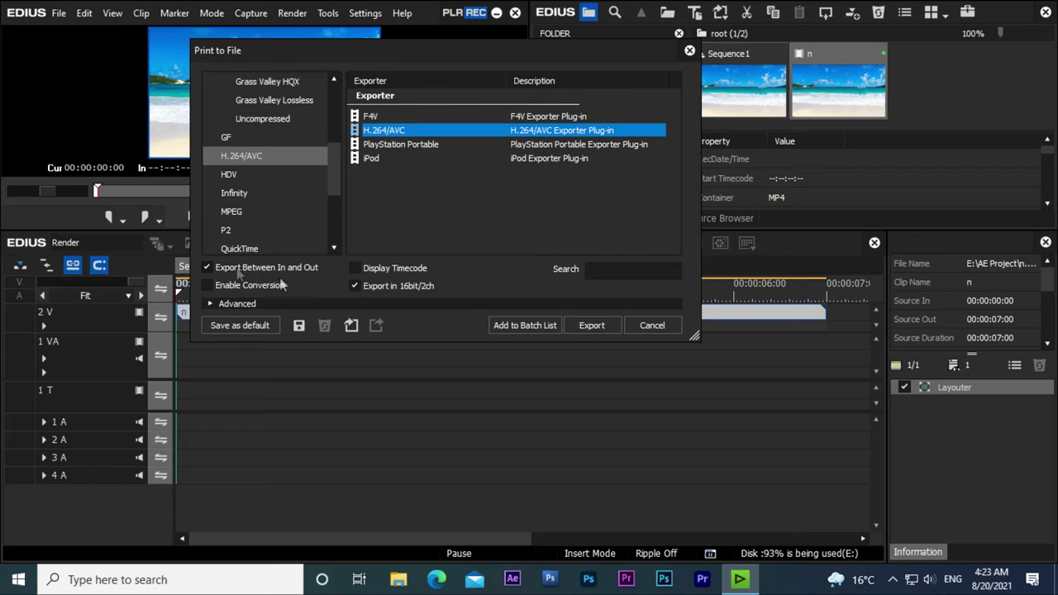
left_click(652, 327)
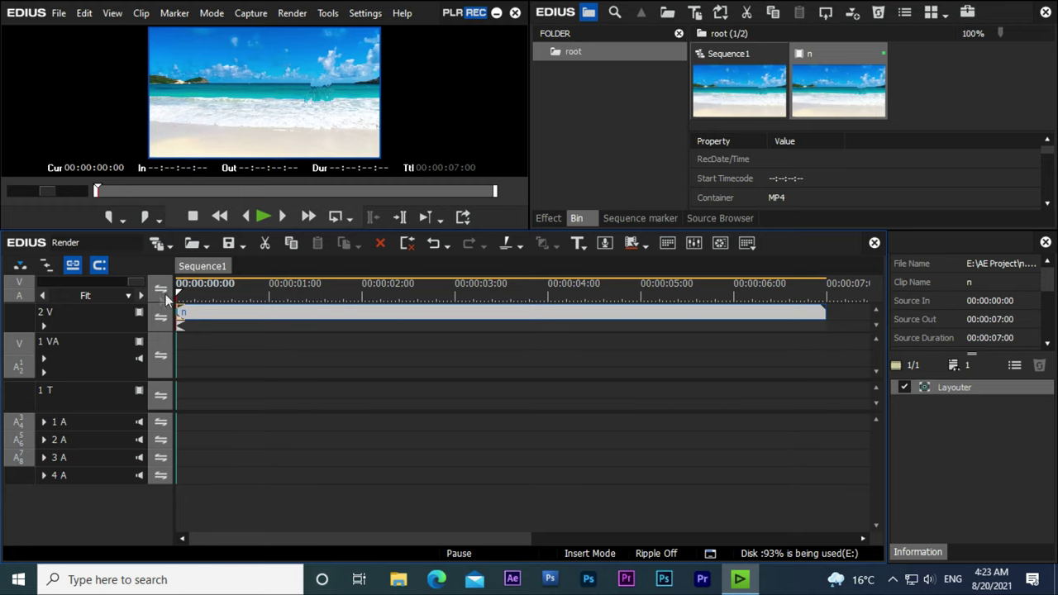
Mark the export range on the timeline with an In point at 00:00:00:00 and an Out point at 00:00:04:00.
key("i")
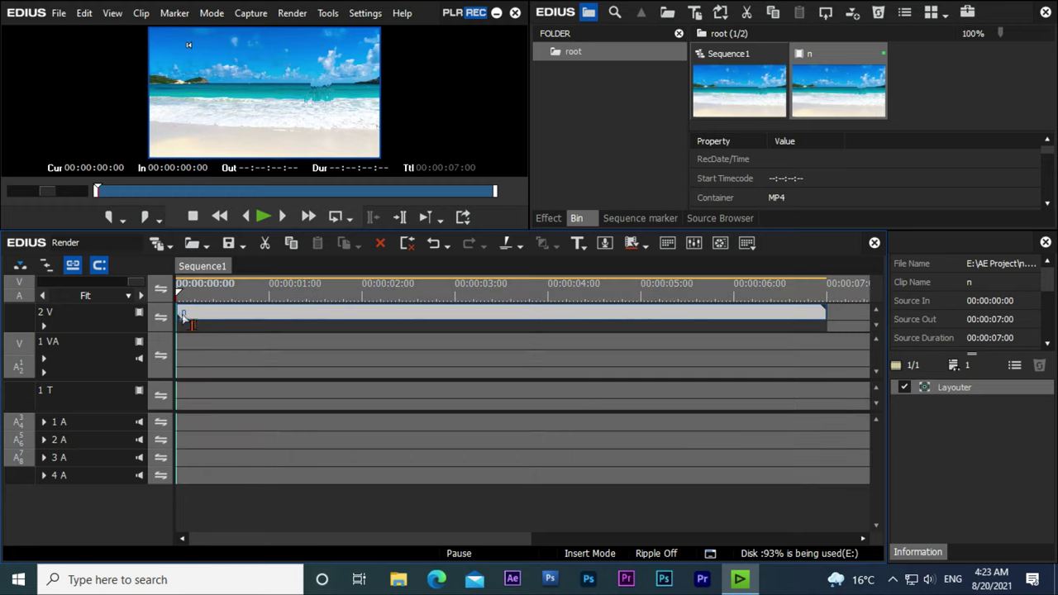
left_click(549, 289)
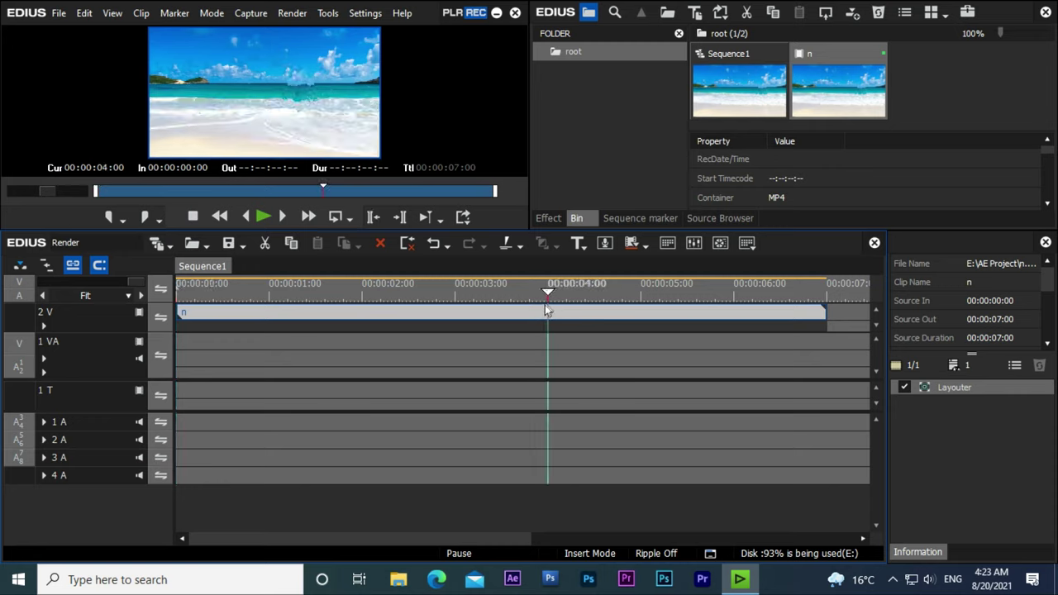
key("o")
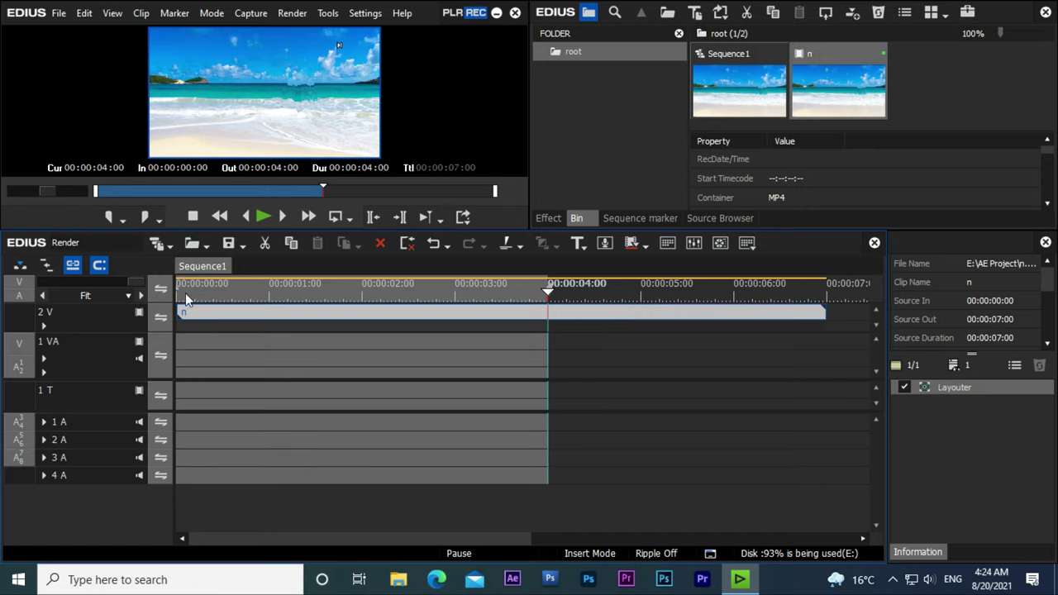
Start a Print to File export of the sequence using the H.264/AVC exporter.
left_click(58, 13)
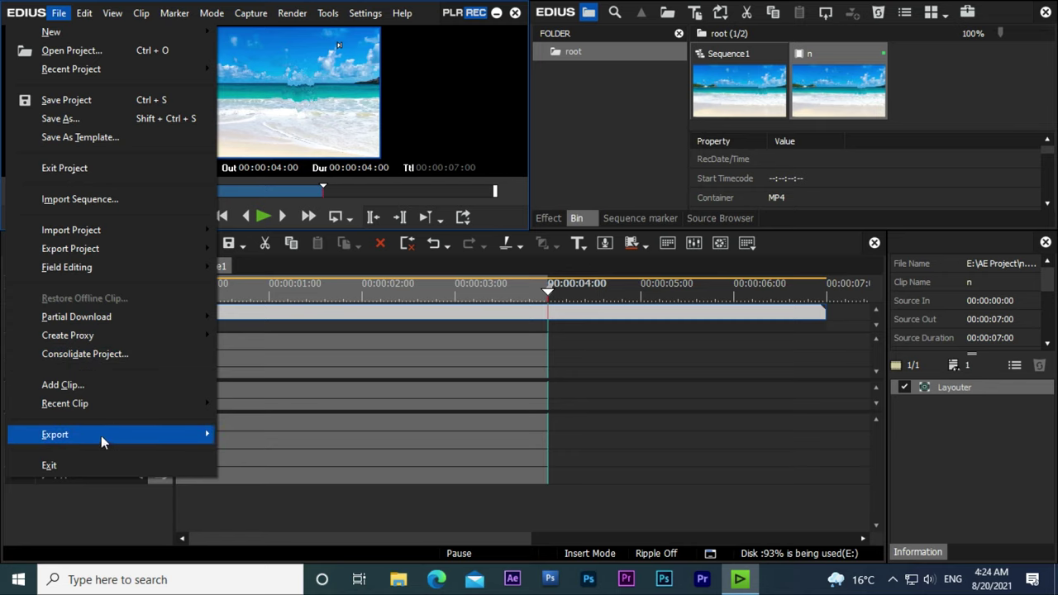
mouse_move(101, 435)
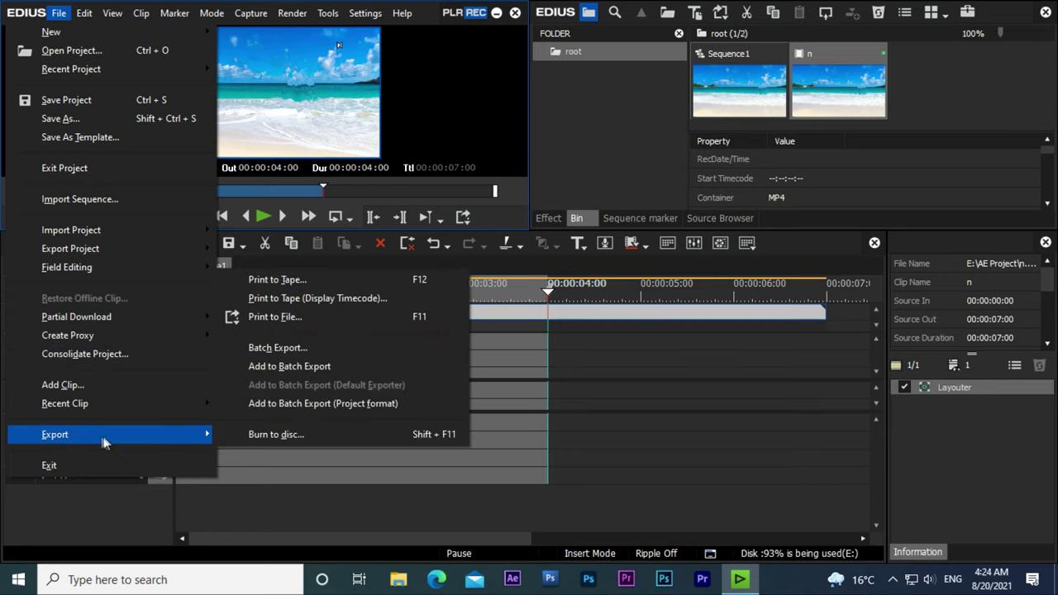
left_click(282, 320)
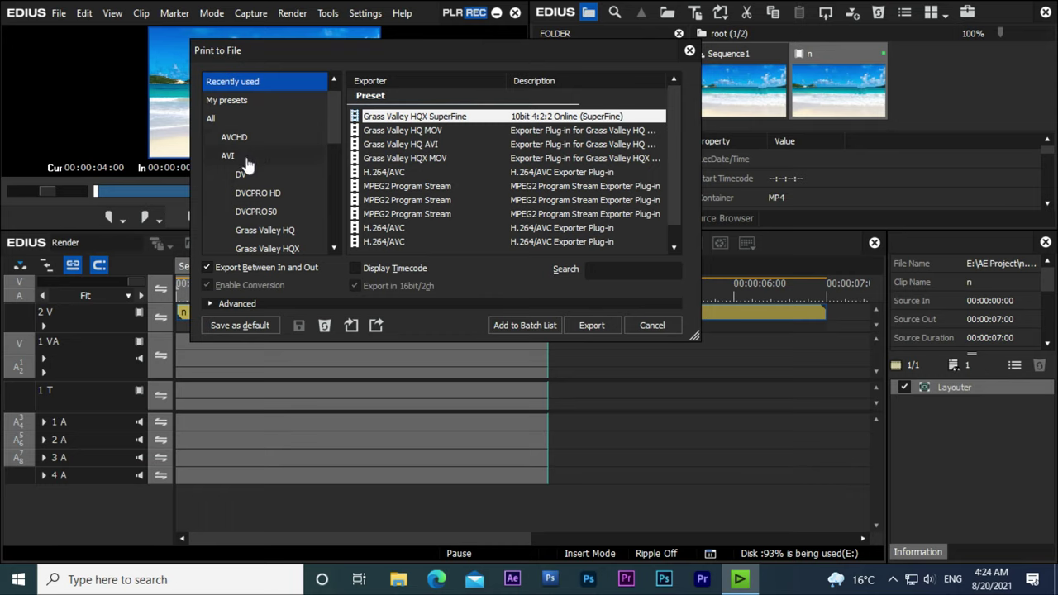
scroll(256, 155, "down", 3)
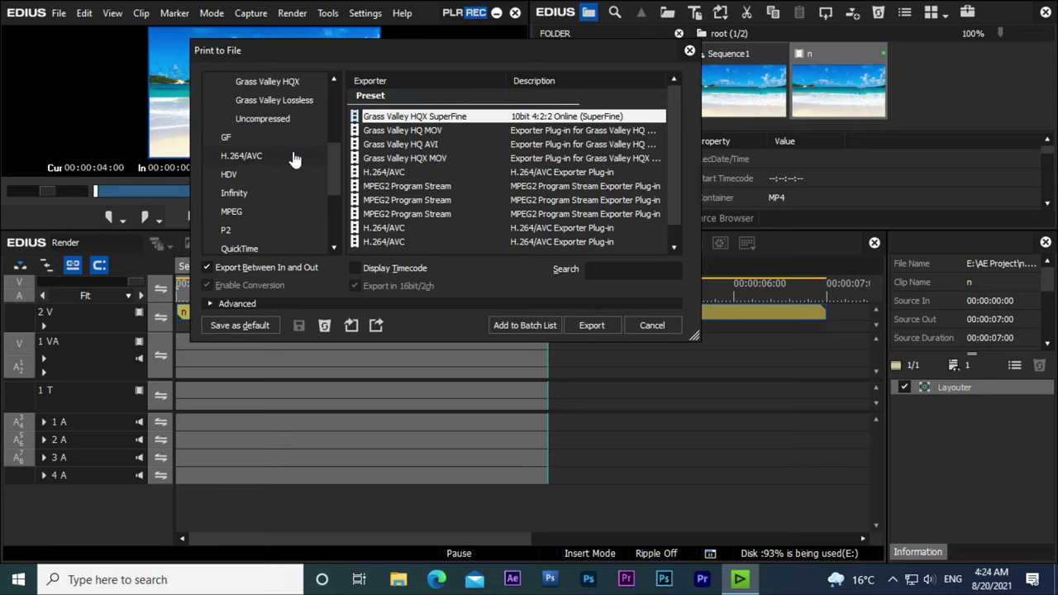
left_click(246, 159)
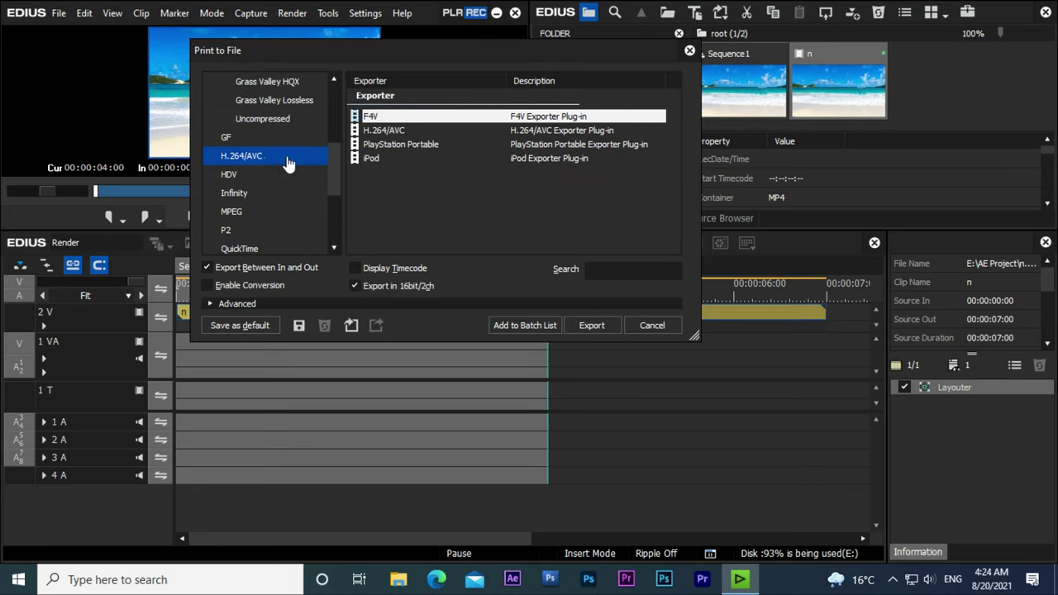
left_click(382, 131)
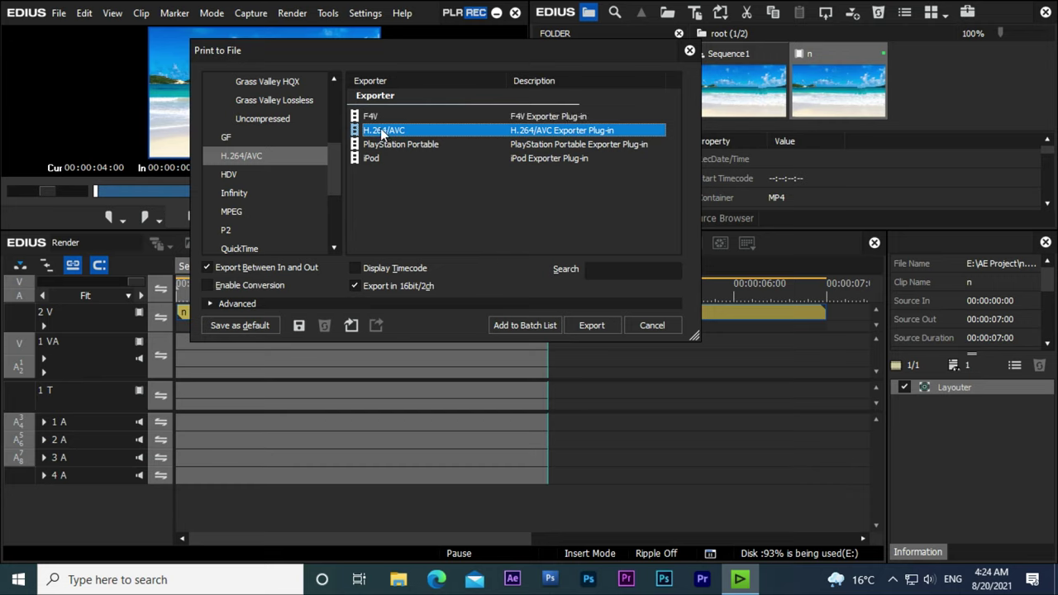
left_click(207, 268)
left_click(585, 324)
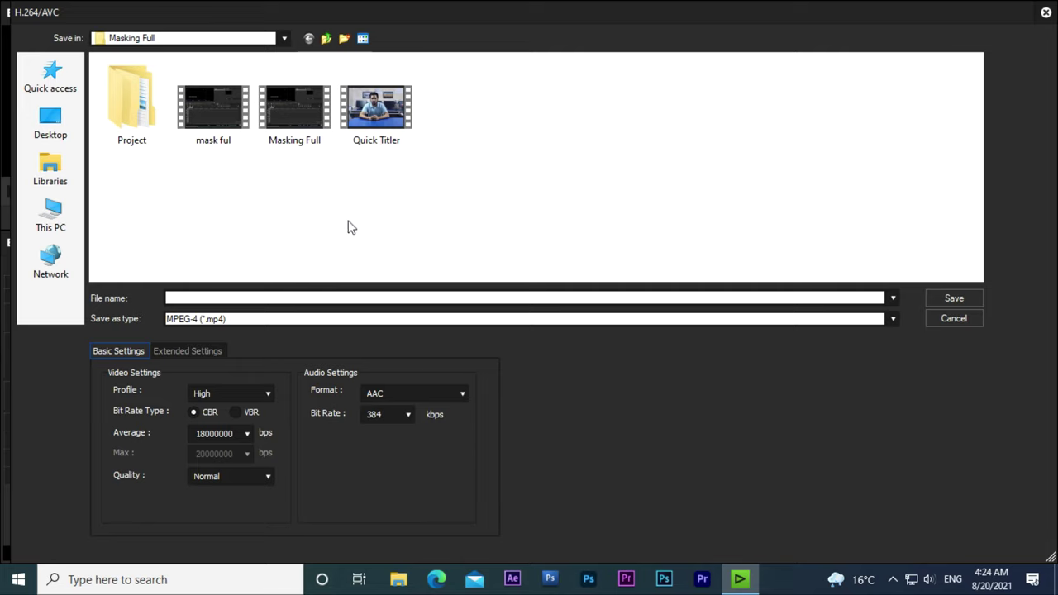
Choose the Vlog 15 folder on drive E: as the save location and name the MPEG-4 file 1.
left_click(50, 212)
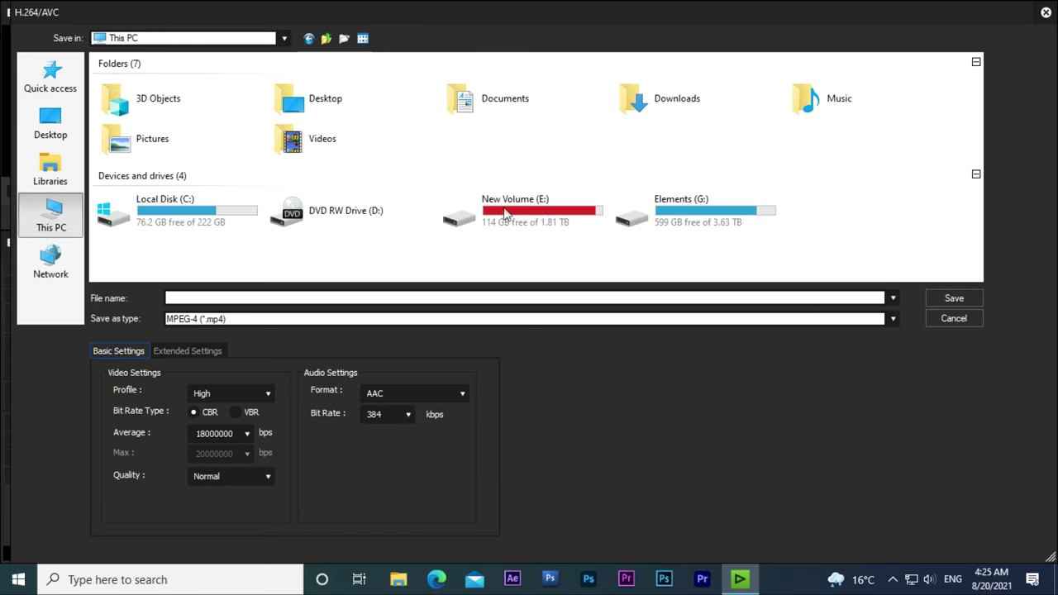
double_click(551, 213)
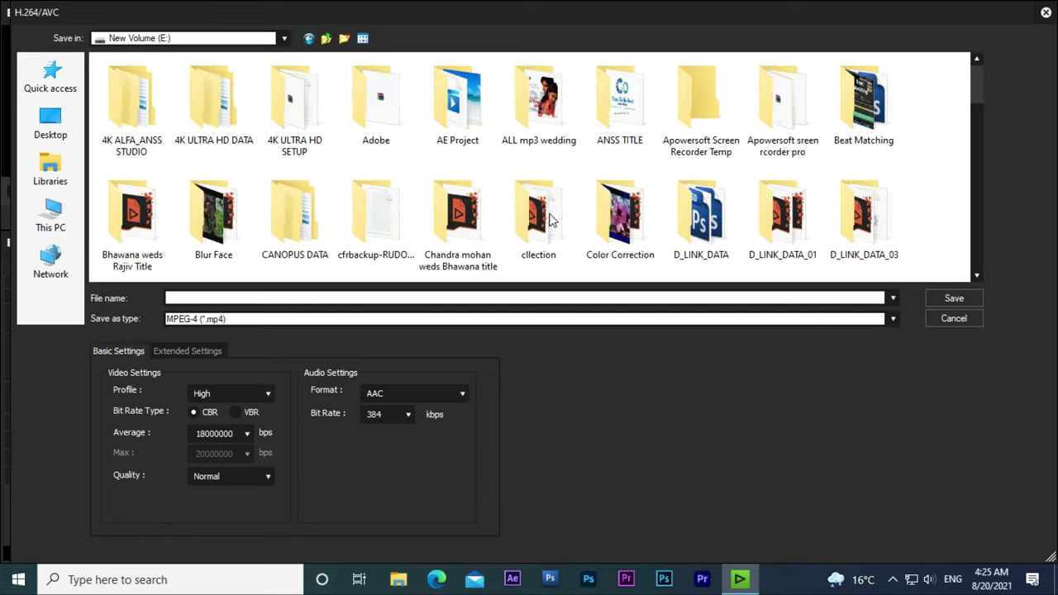
scroll(793, 182, "down", 10)
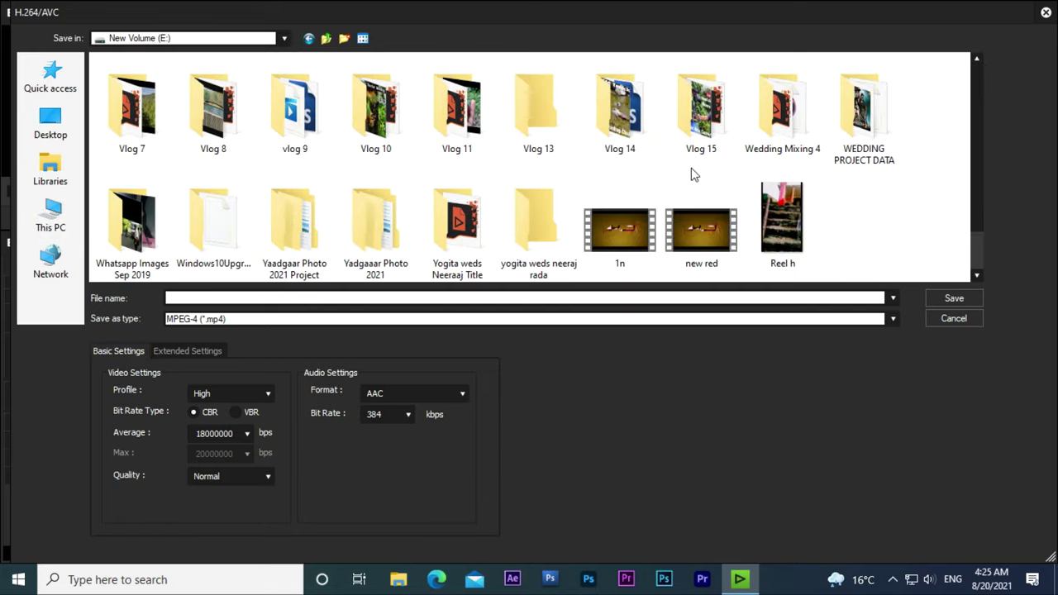
double_click(712, 124)
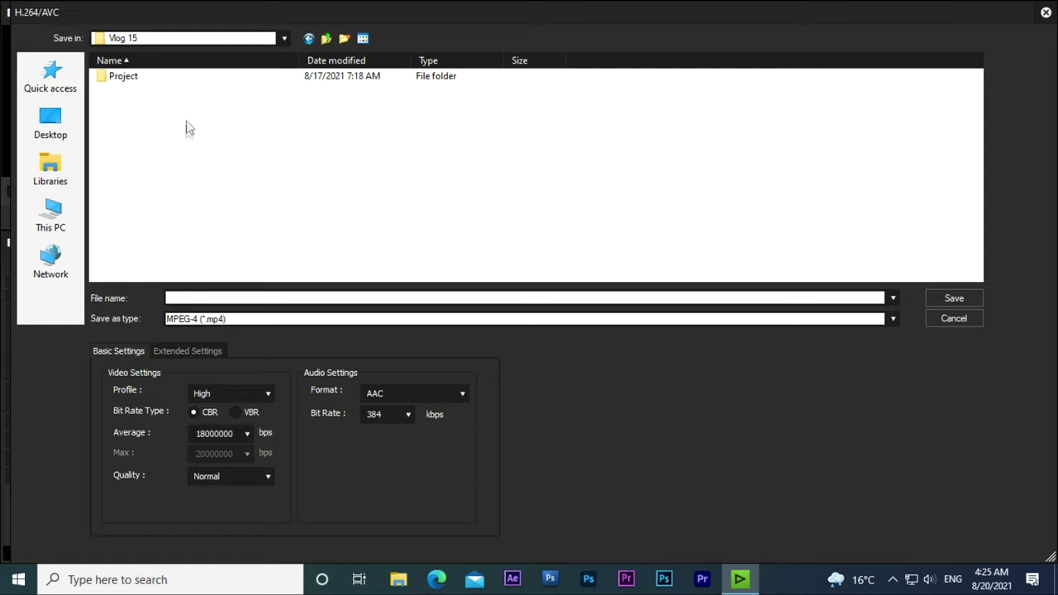
left_click(172, 298)
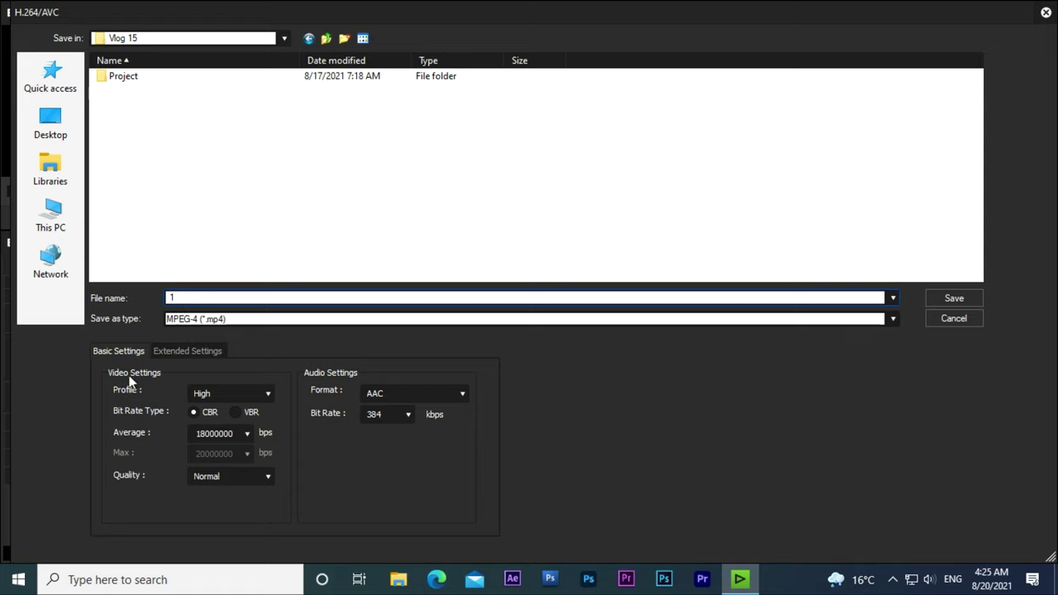
Keep the High video profile with an average bit rate of 5M, and reopen the average bit rate choices.
left_click(214, 393)
left_click(215, 394)
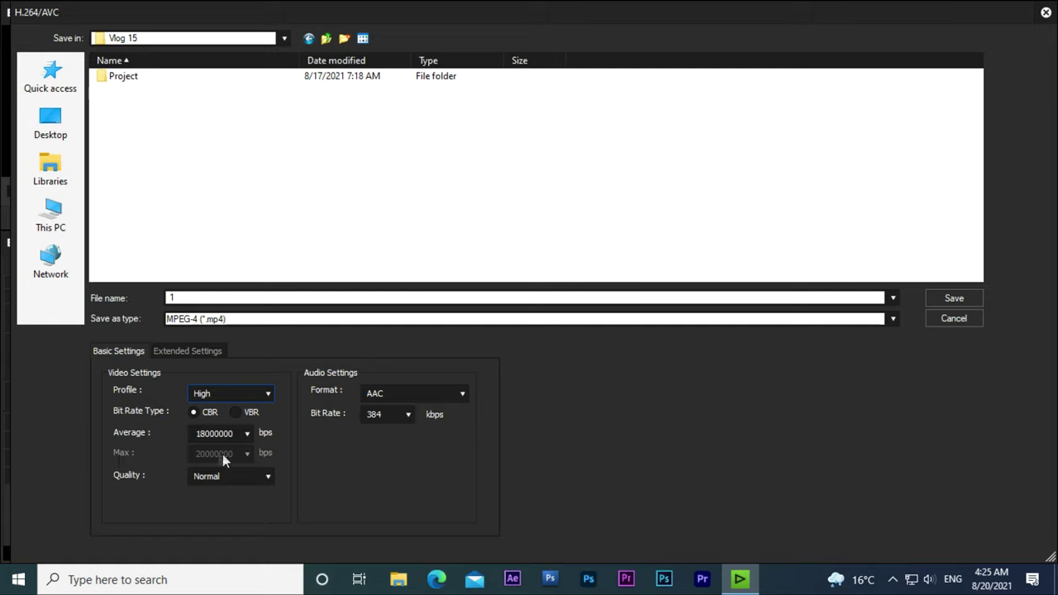
left_click(247, 436)
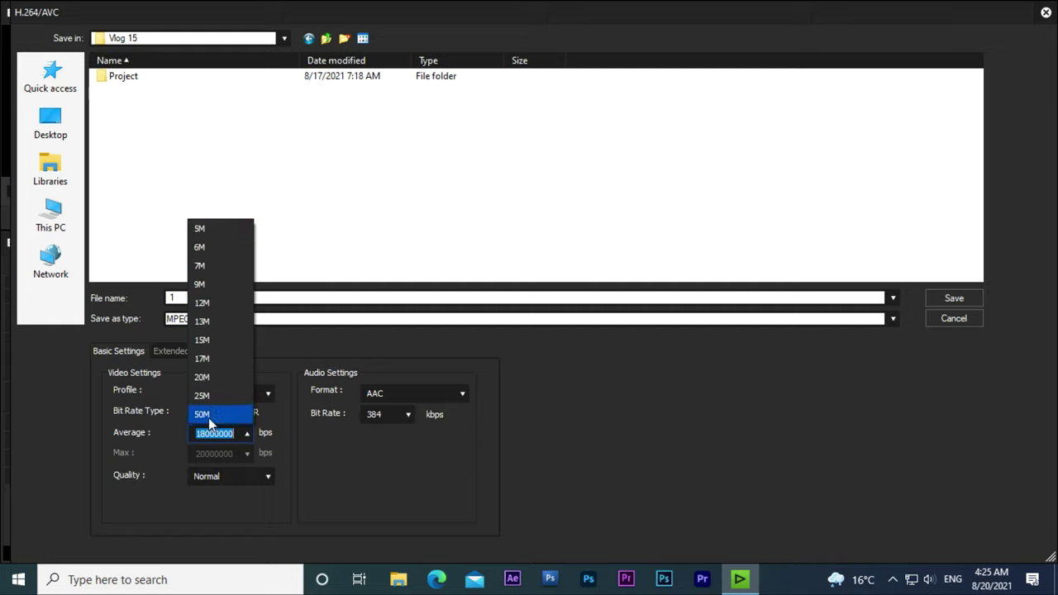
left_click(208, 230)
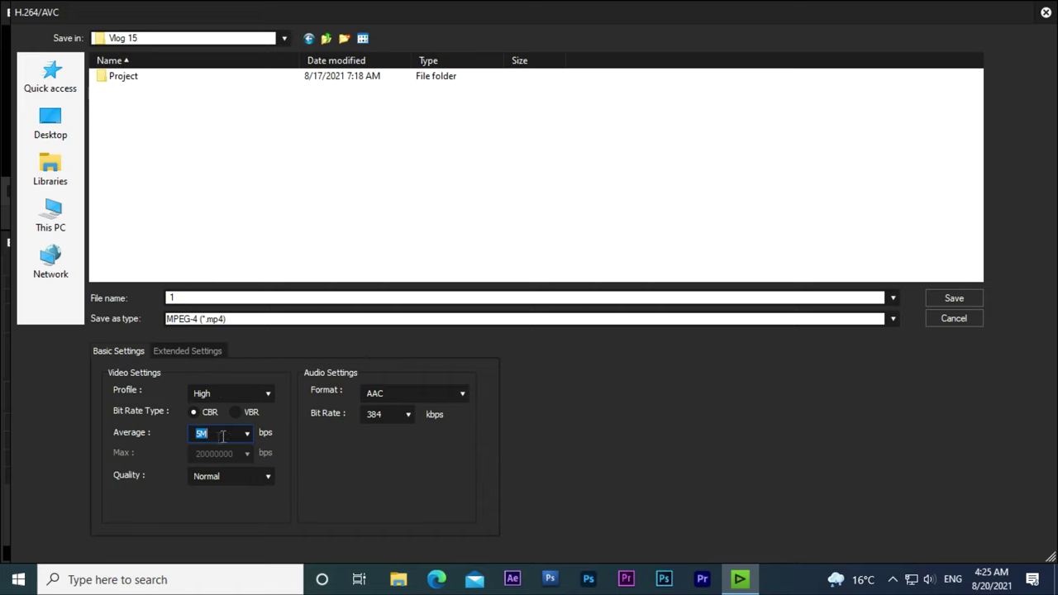
left_click(246, 434)
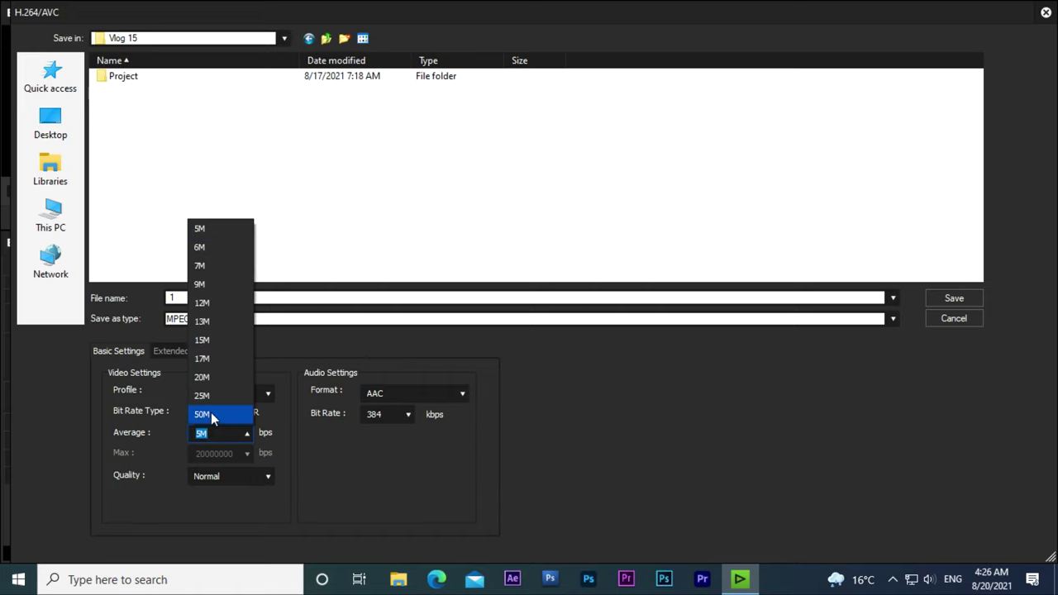